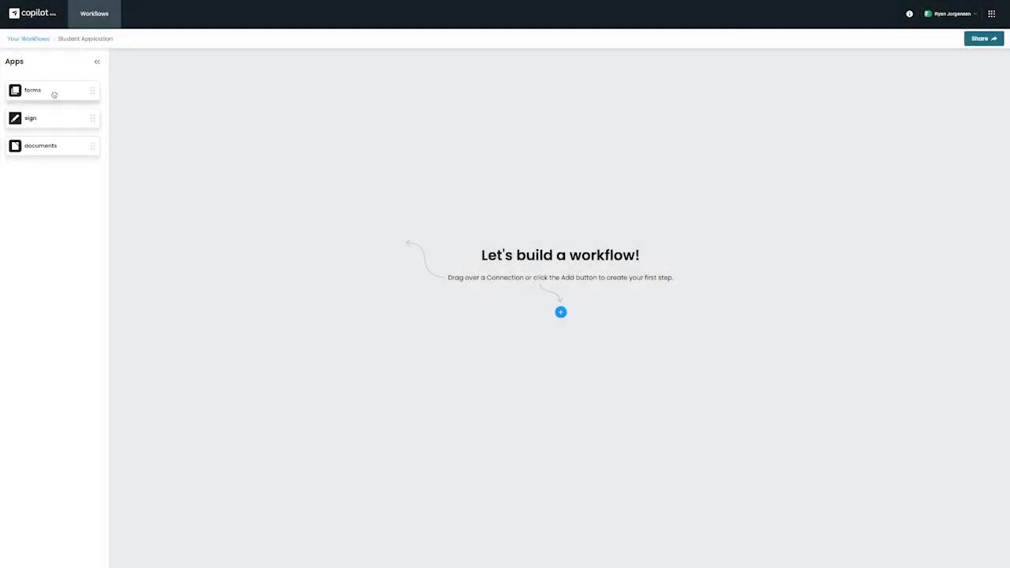
# - Build the workflow from a form-submission trigger, a Formstack Documents step, and a signing step
pyautogui.moveTo(55, 93); pyautogui.dragTo(354, 153)
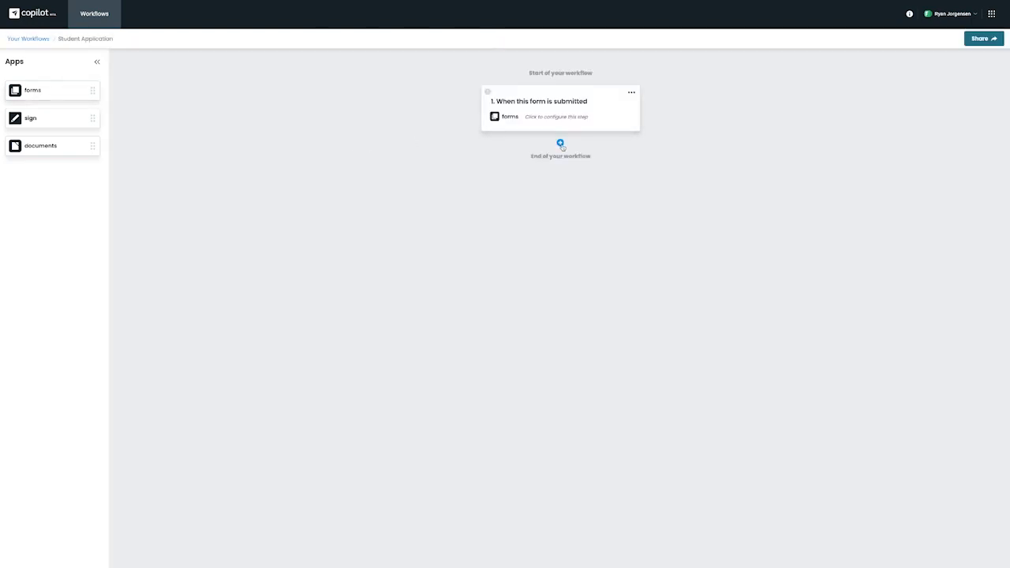
pyautogui.click(560, 145)
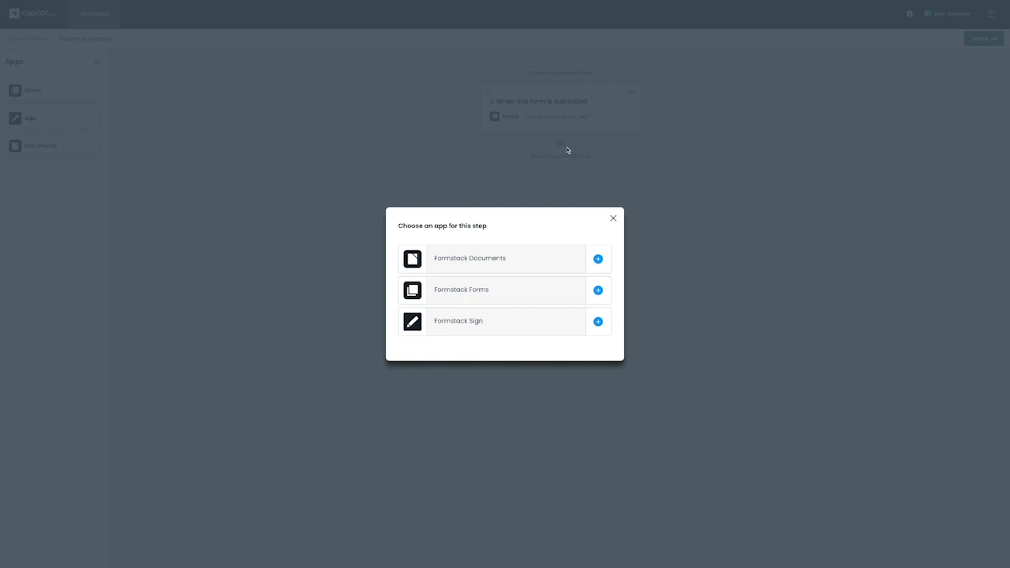
pyautogui.click(598, 258)
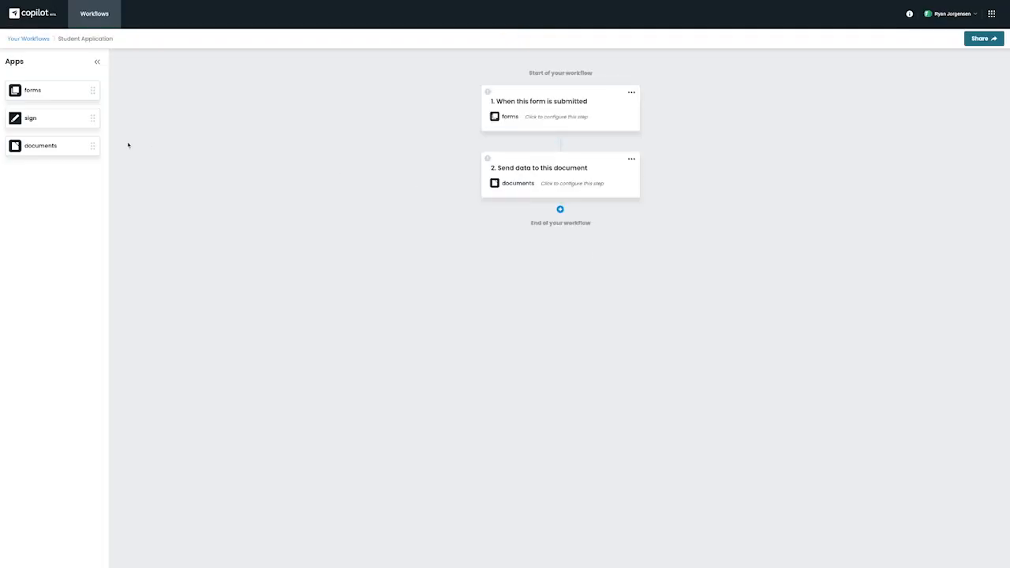
pyautogui.moveTo(79, 119); pyautogui.dragTo(542, 269)
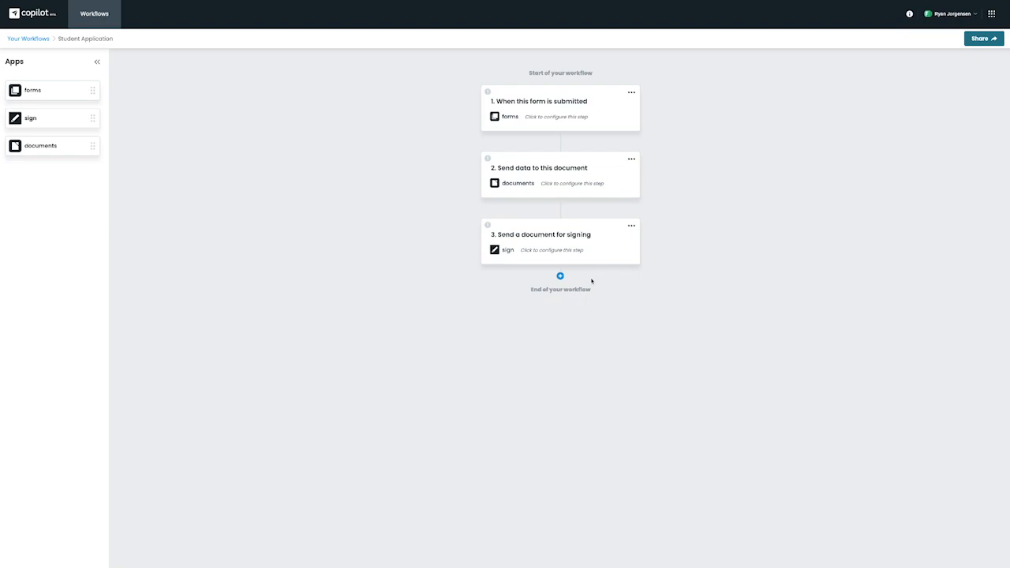
# - Link step 1 to the Student Application Copilot form with COURSE prefilled as 'Copilot 101'
pyautogui.click(630, 94)
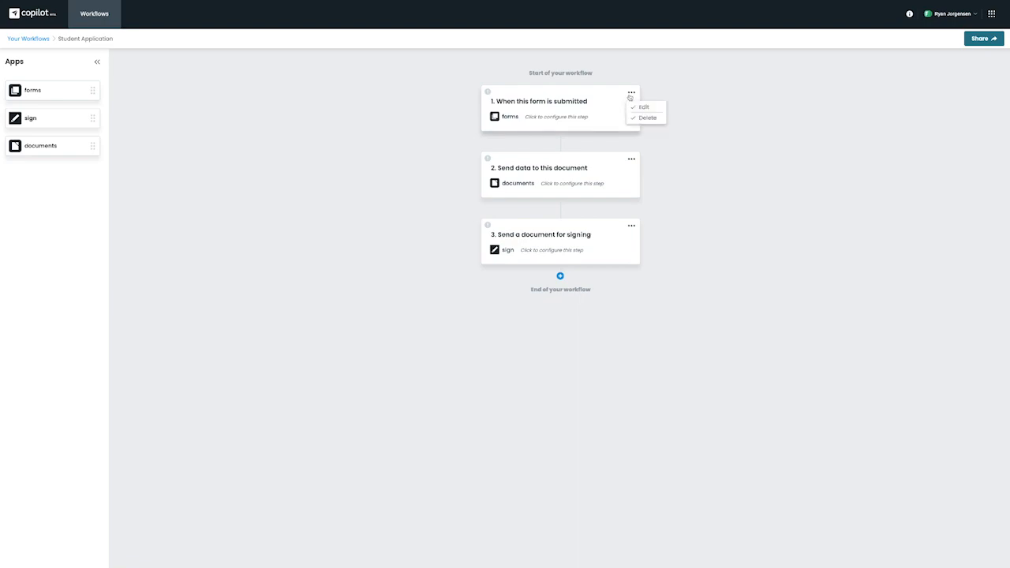
pyautogui.click(630, 94)
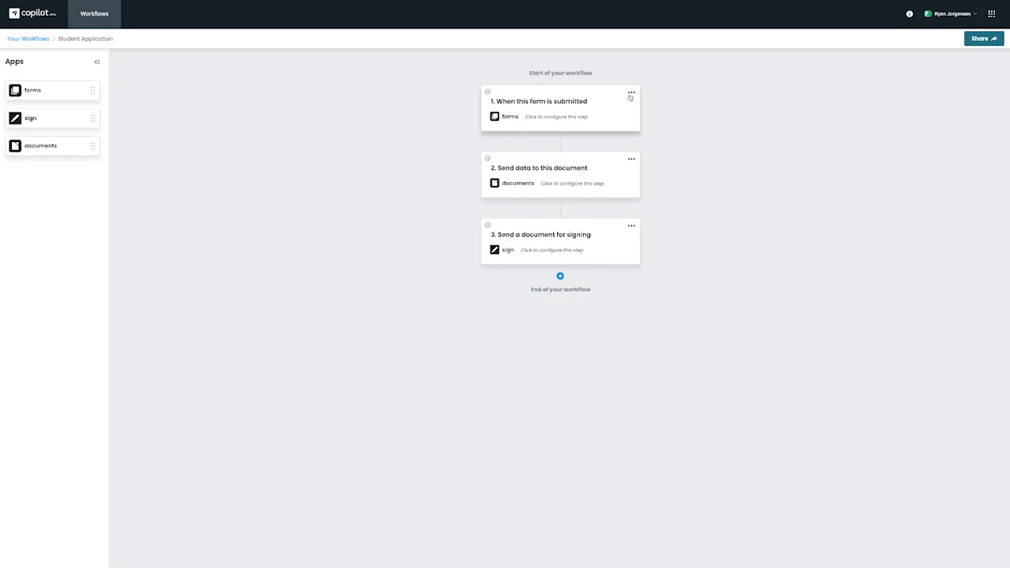
pyautogui.click(565, 120)
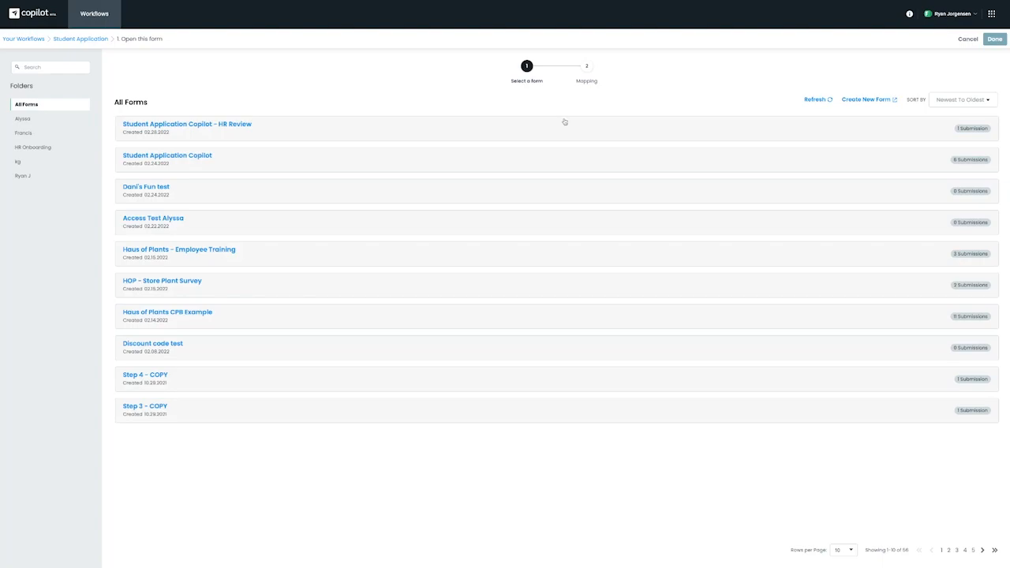
pyautogui.click(202, 157)
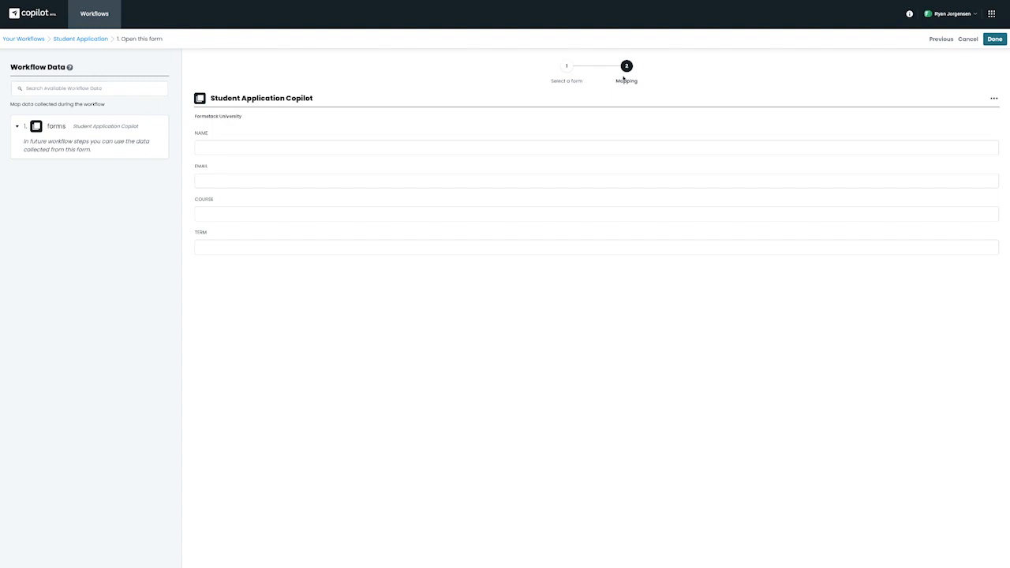
pyautogui.click(385, 145)
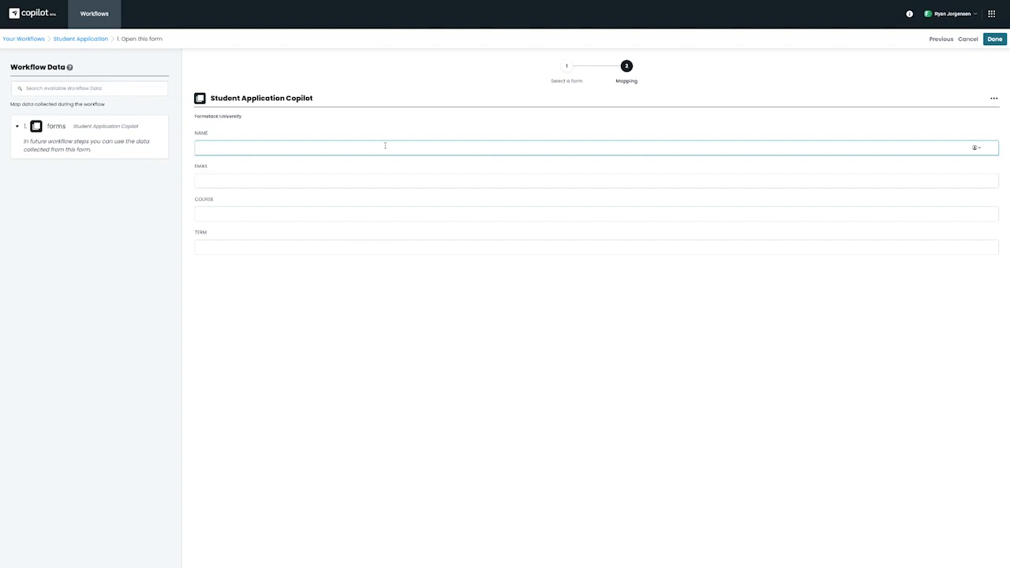
pyautogui.click(336, 213)
pyautogui.write('Copilot 101')
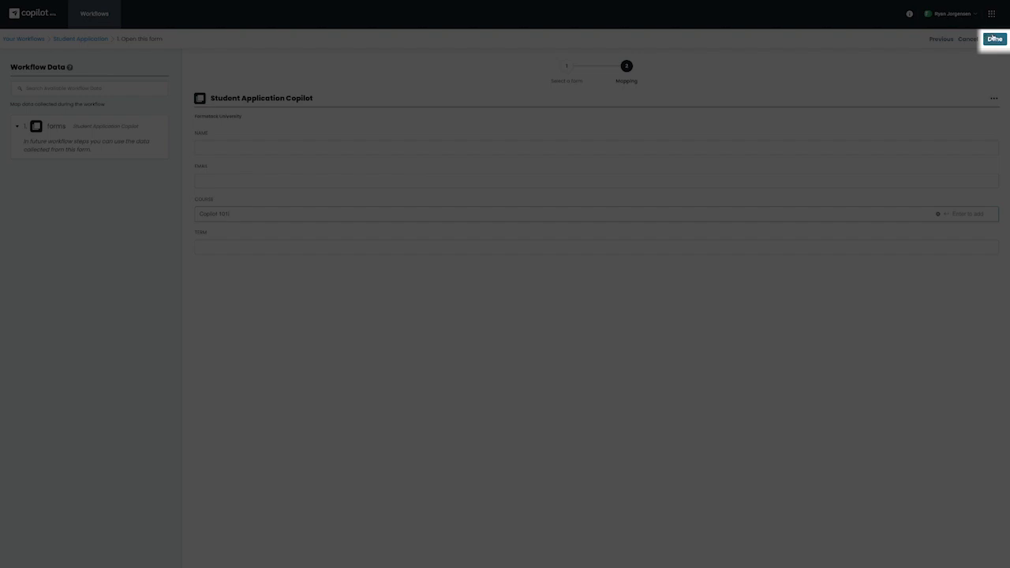
pyautogui.click(993, 38)
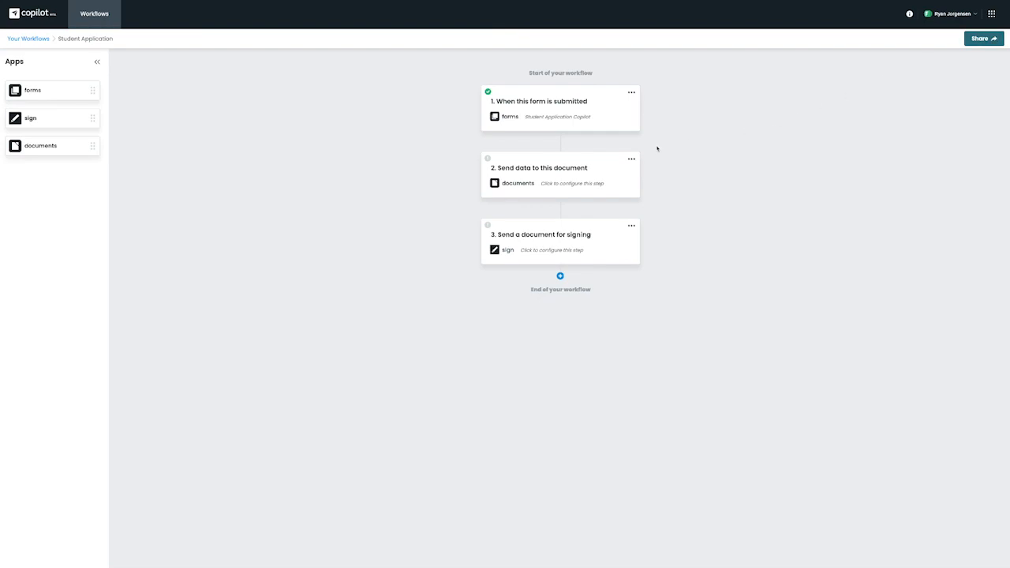
# - Choose the Ryjo Copilot Student Application document for the second step
pyautogui.click(588, 183)
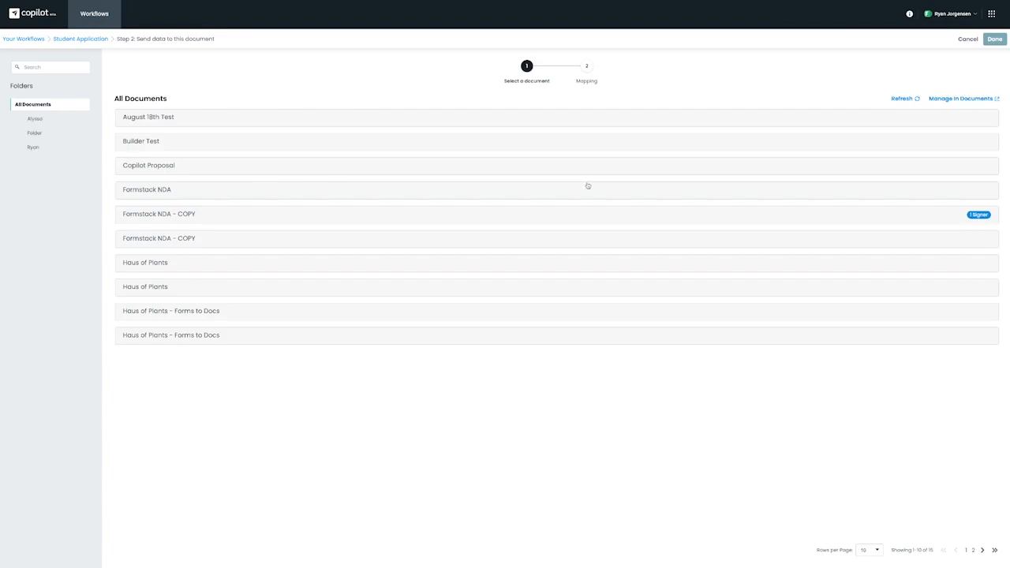
pyautogui.click(39, 147)
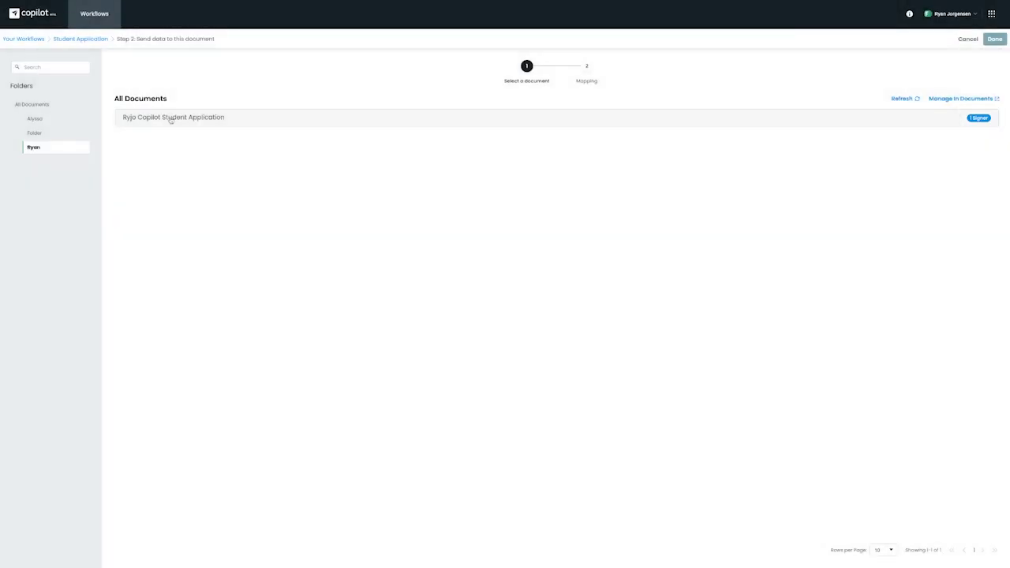
pyautogui.click(169, 119)
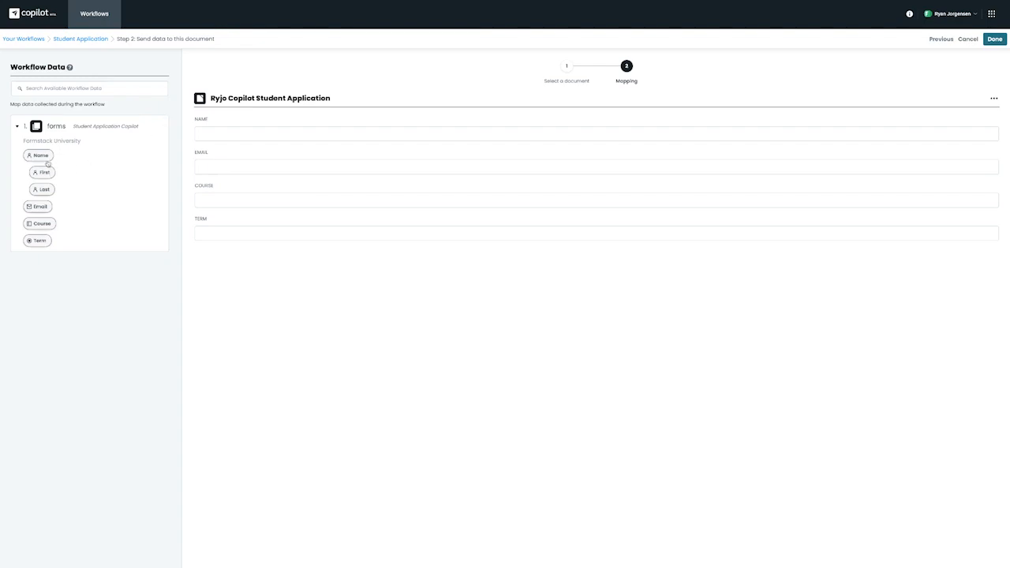
# - Map the form's Name, Email, Course and Term into the document's matching fields and save
pyautogui.moveTo(41, 157); pyautogui.dragTo(214, 136)
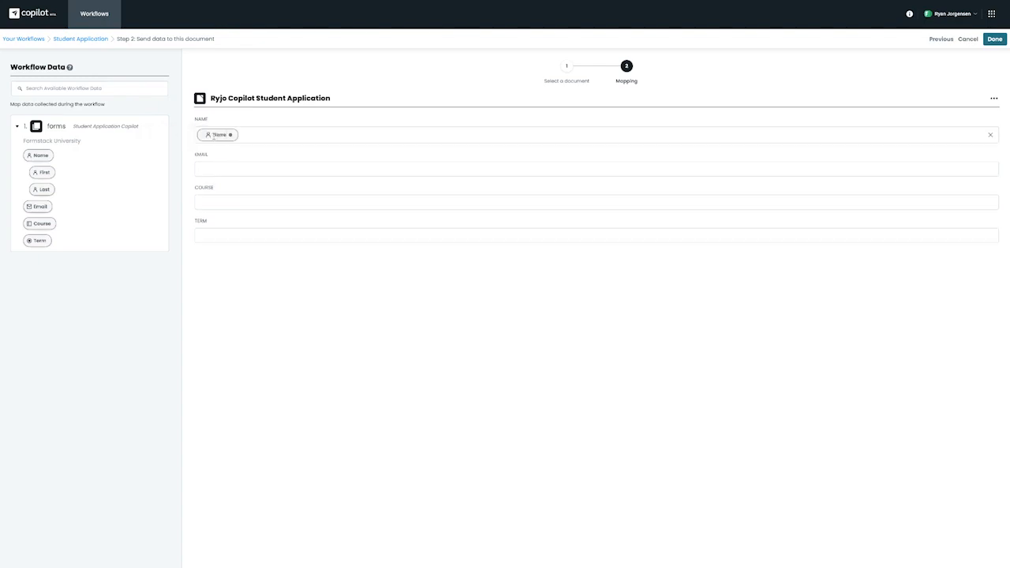
pyautogui.moveTo(39, 207); pyautogui.dragTo(261, 162)
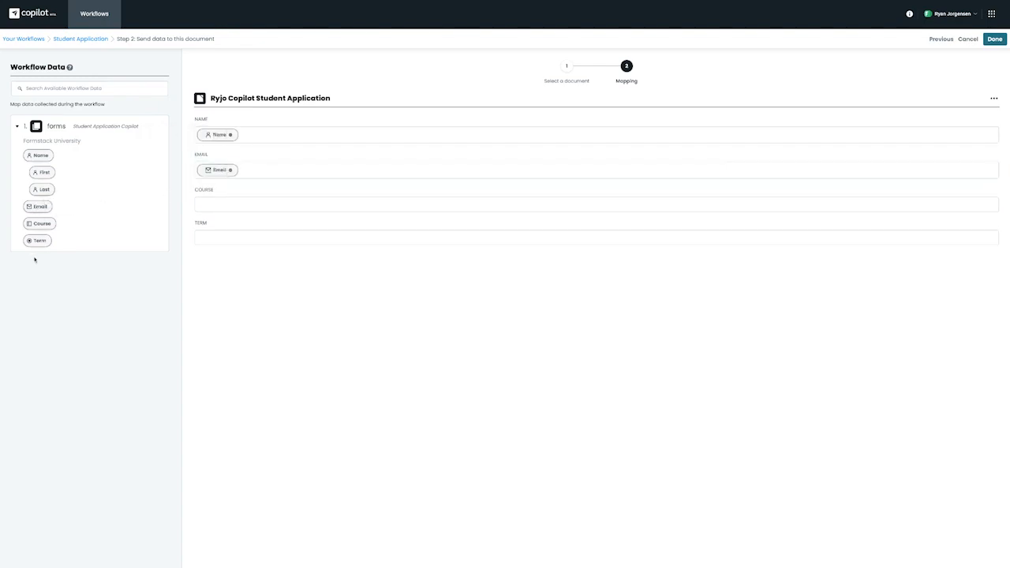
pyautogui.moveTo(45, 227); pyautogui.dragTo(224, 207)
pyautogui.moveTo(44, 244); pyautogui.dragTo(237, 235)
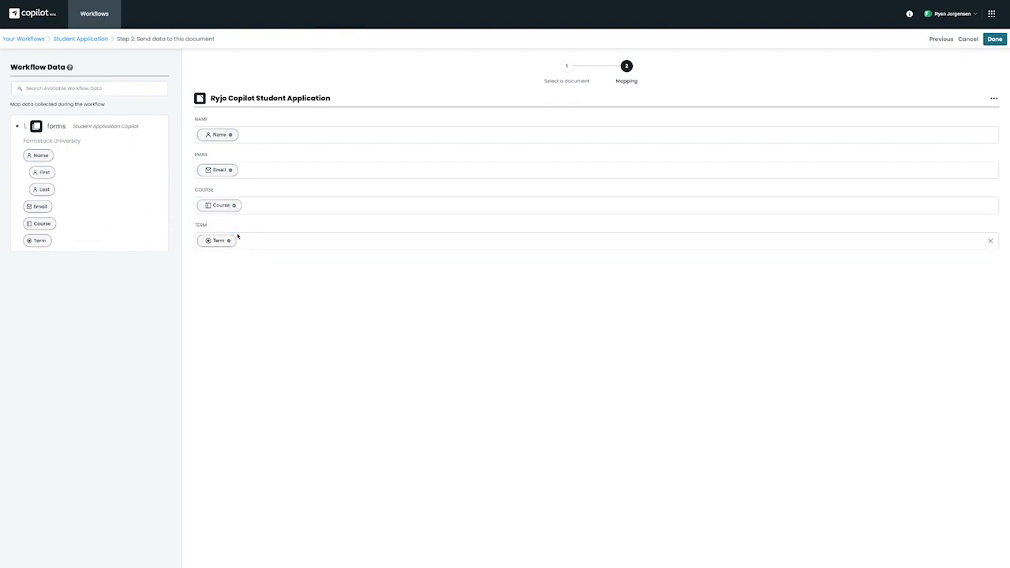
pyautogui.click(994, 43)
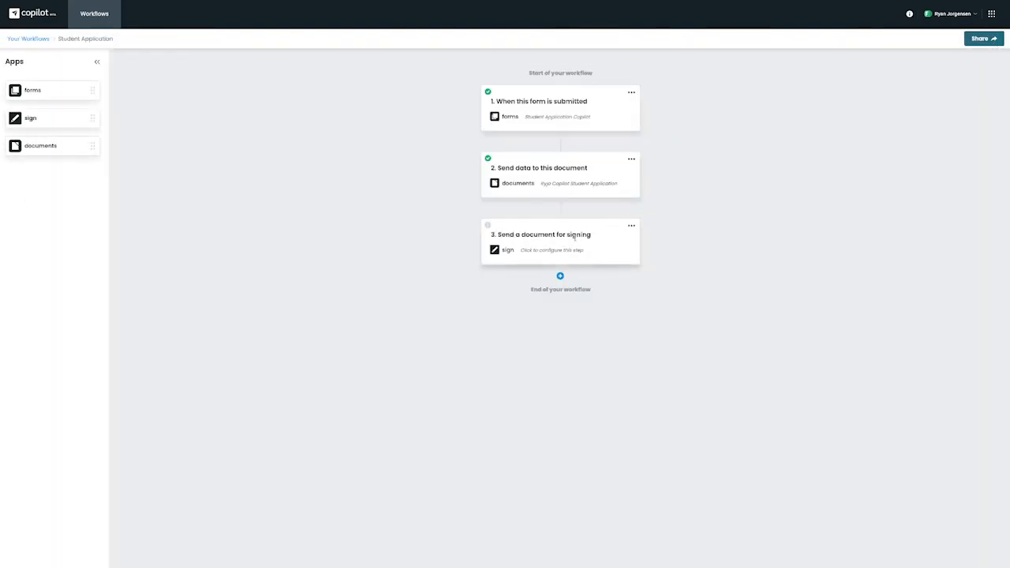
pyautogui.click(558, 254)
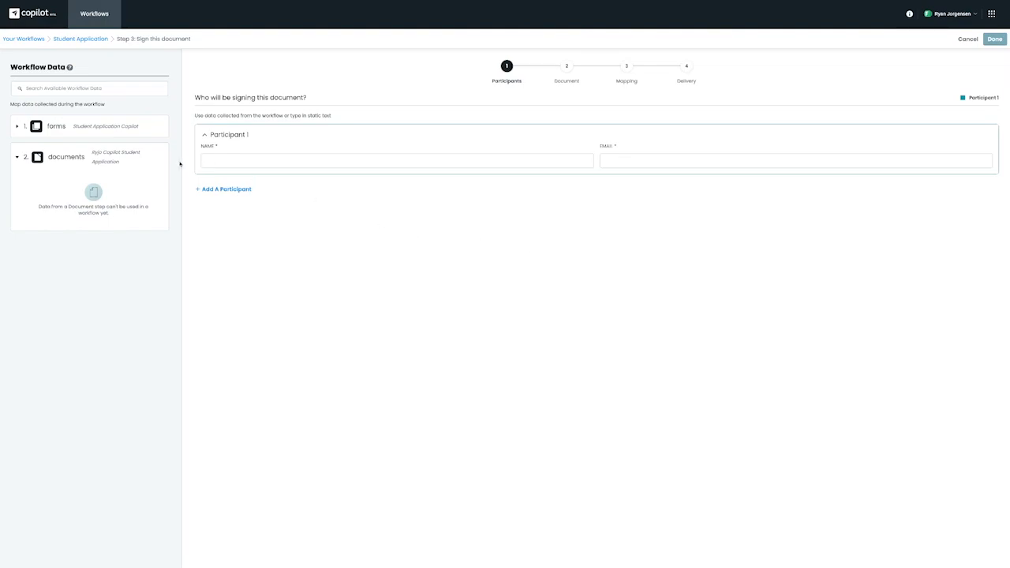
# - Fill signing Participant 1's name and email from the form's Name and Email data
pyautogui.click(87, 136)
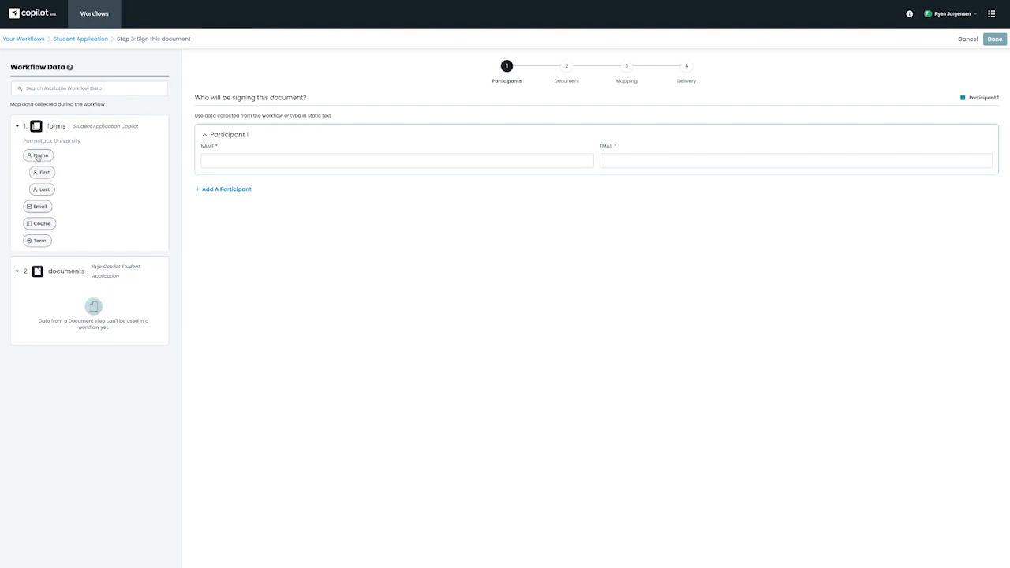
pyautogui.moveTo(38, 157); pyautogui.dragTo(253, 157)
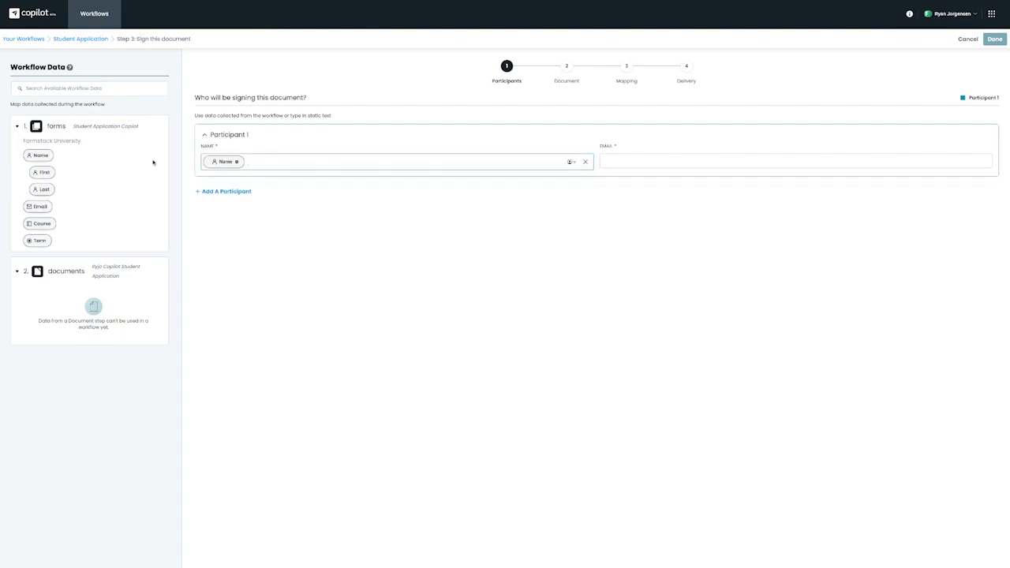
pyautogui.moveTo(35, 208); pyautogui.dragTo(629, 169)
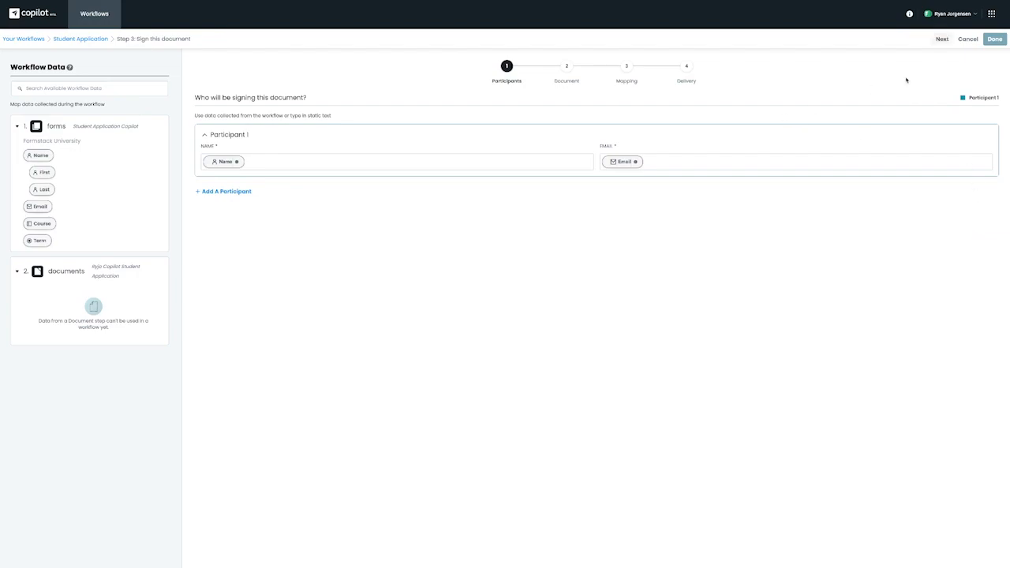
pyautogui.click(940, 39)
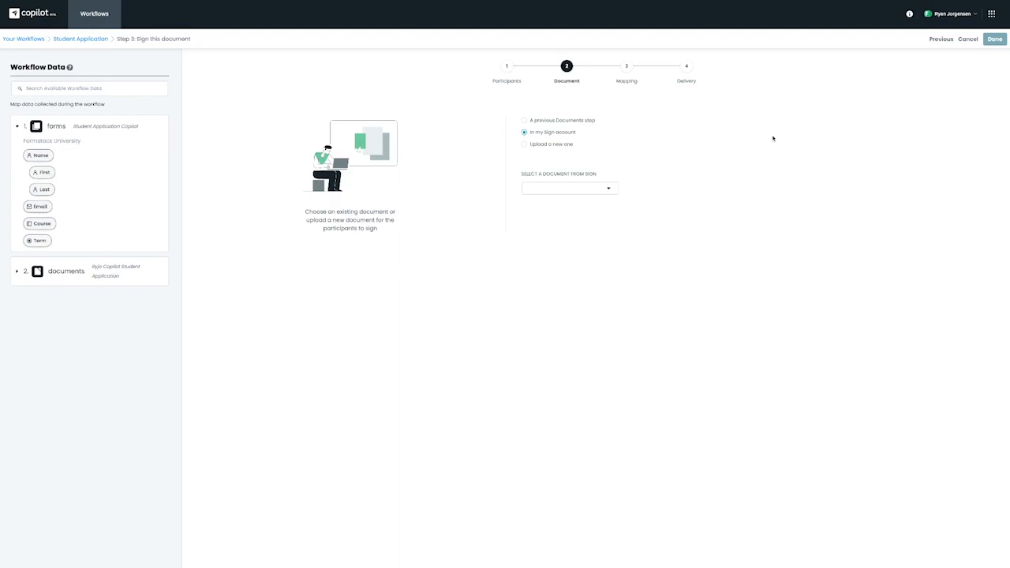
# - Sign the Ryjo Copilot Student Application produced by the earlier Documents step
pyautogui.click(525, 146)
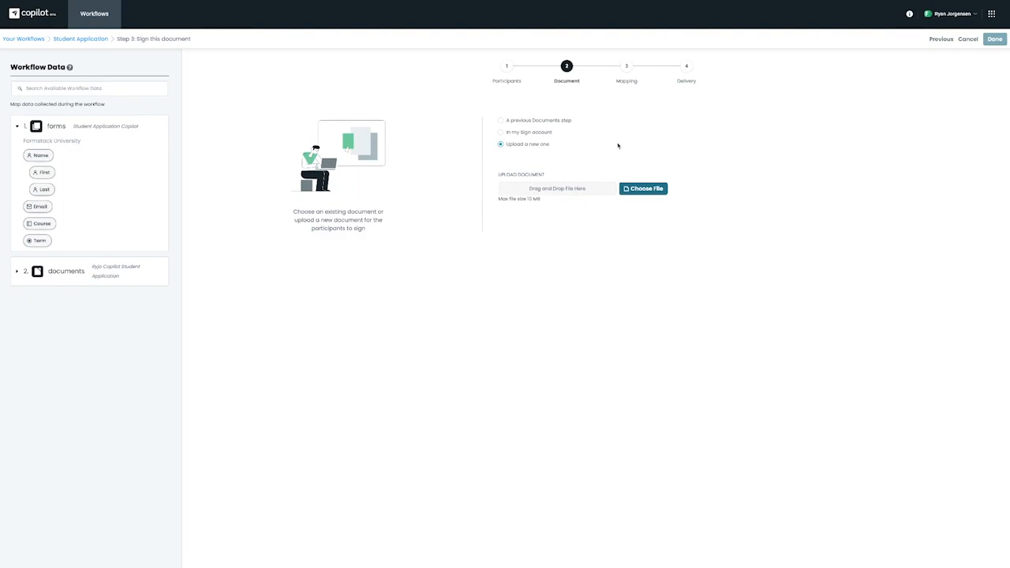
pyautogui.click(501, 121)
pyautogui.click(605, 190)
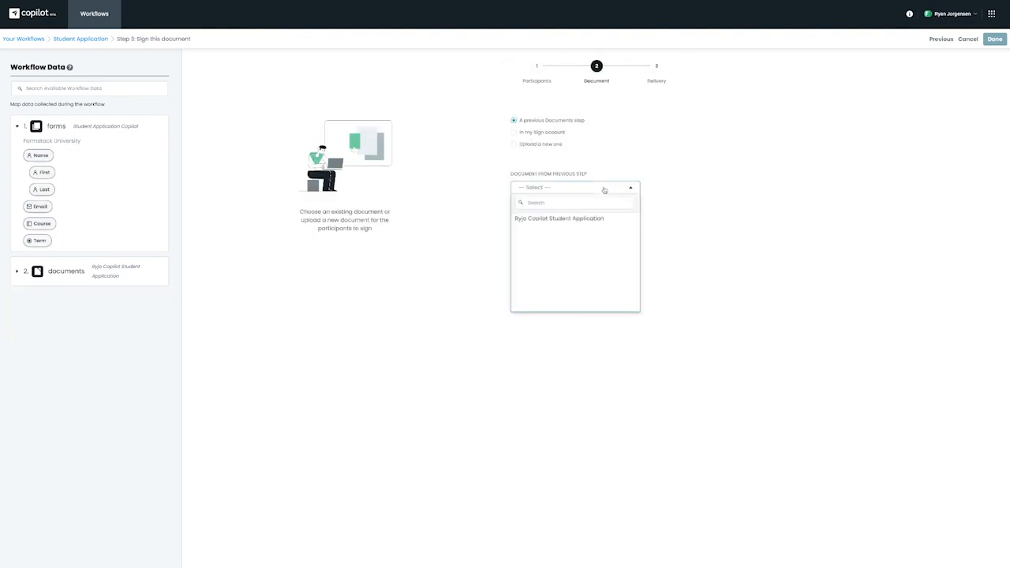
pyautogui.click(582, 219)
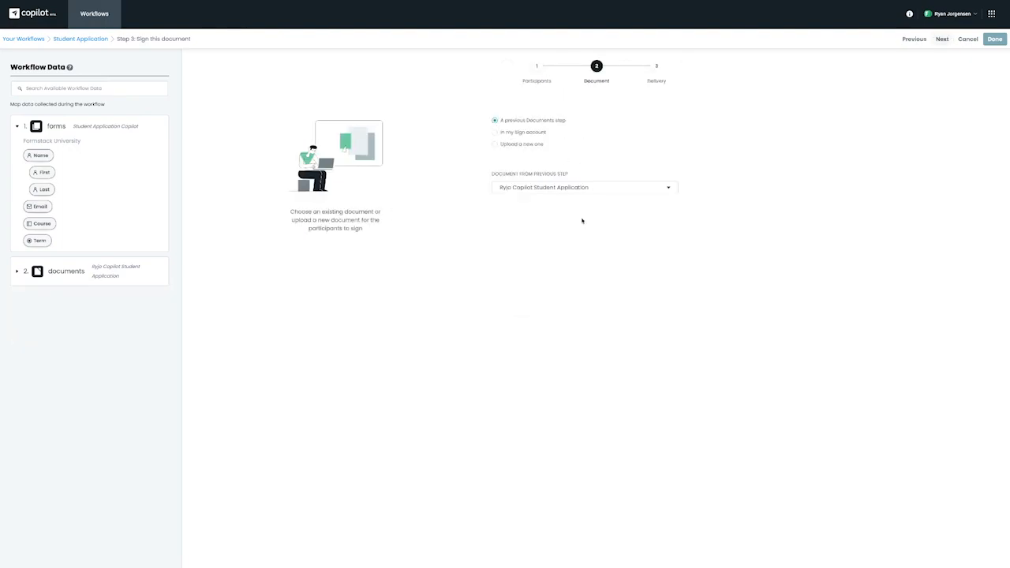
pyautogui.click(942, 40)
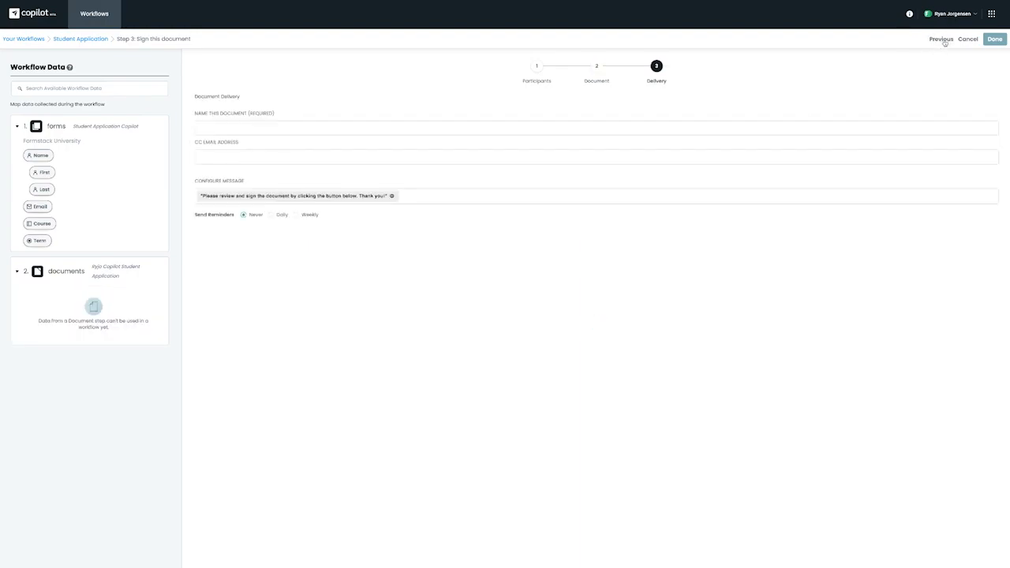
# - Name the signing document 'Student Application', append the signer's Name to the message, and save
pyautogui.click(465, 130)
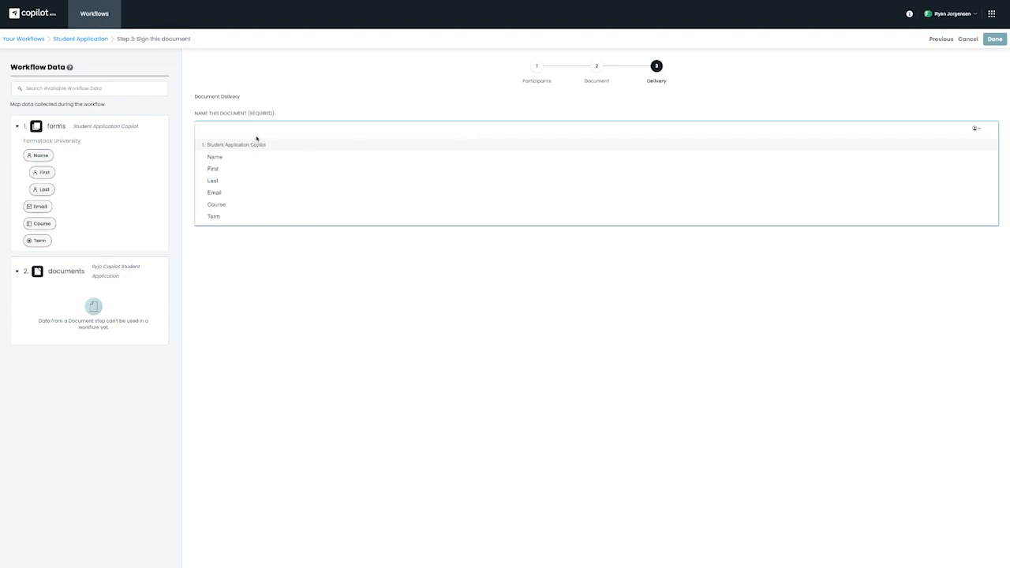
pyautogui.write('Student Application')
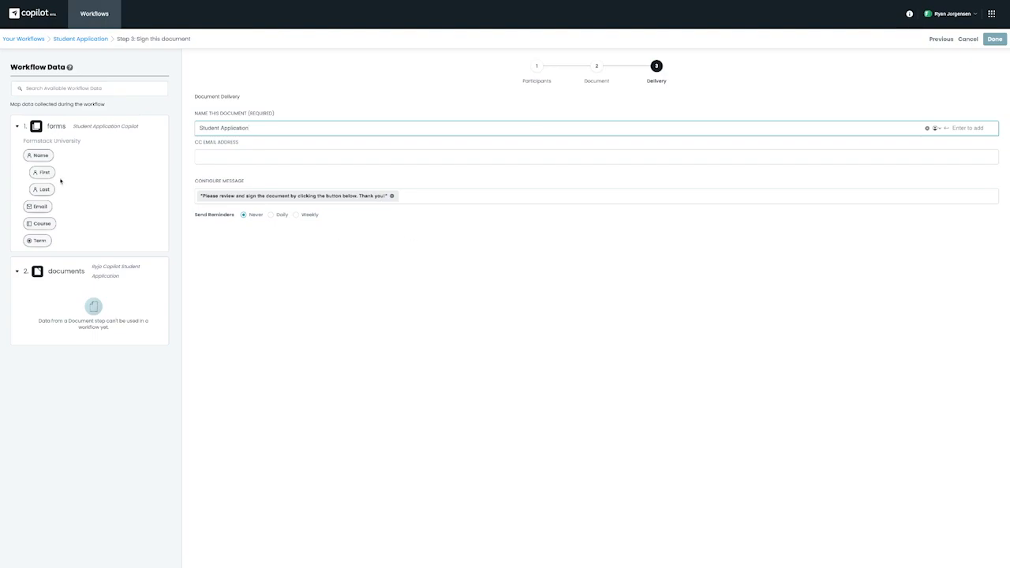
pyautogui.moveTo(30, 156); pyautogui.dragTo(95, 168)
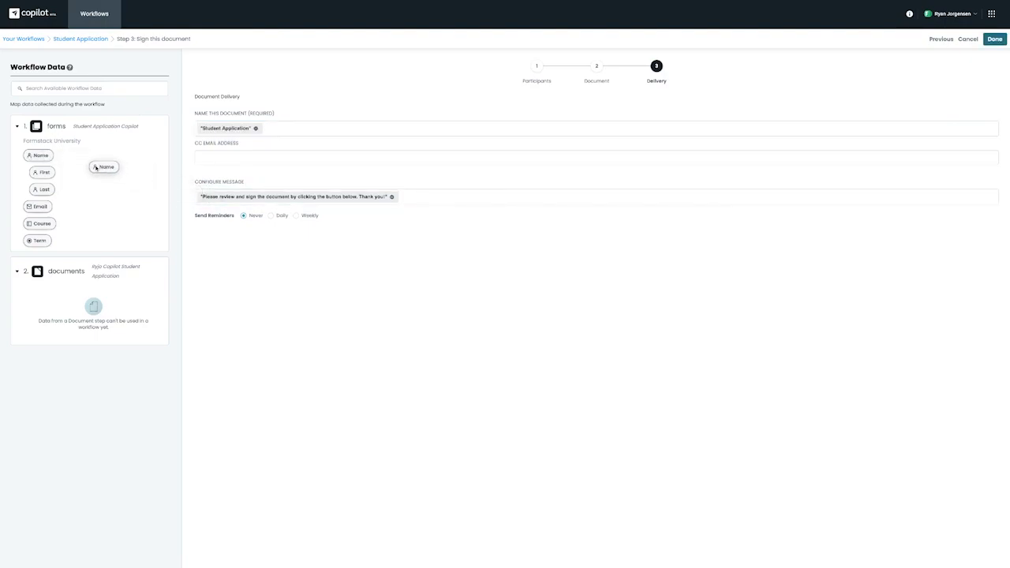
pyautogui.moveTo(96, 167); pyautogui.dragTo(200, 201)
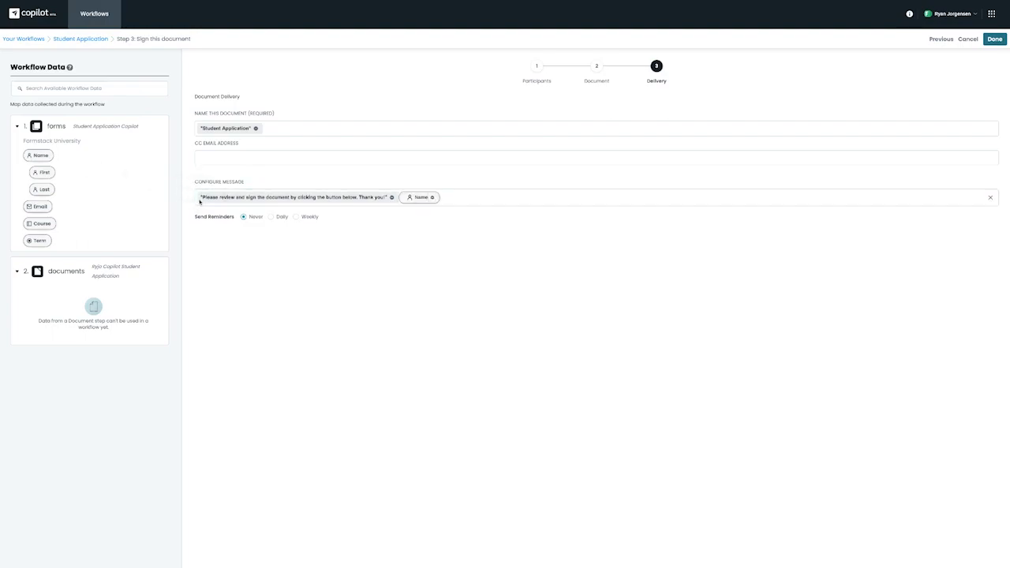
pyautogui.click(416, 197)
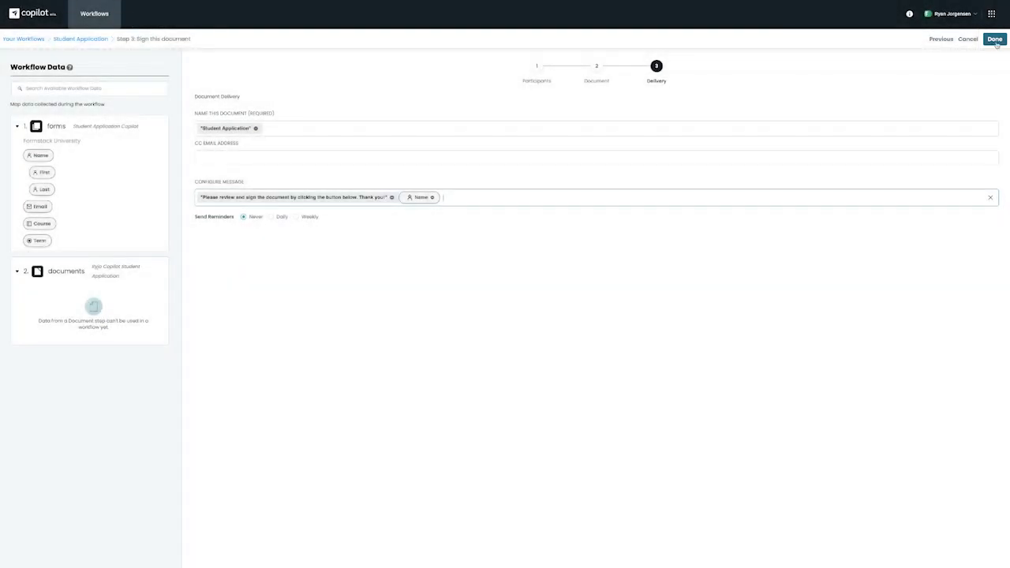
pyautogui.click(996, 41)
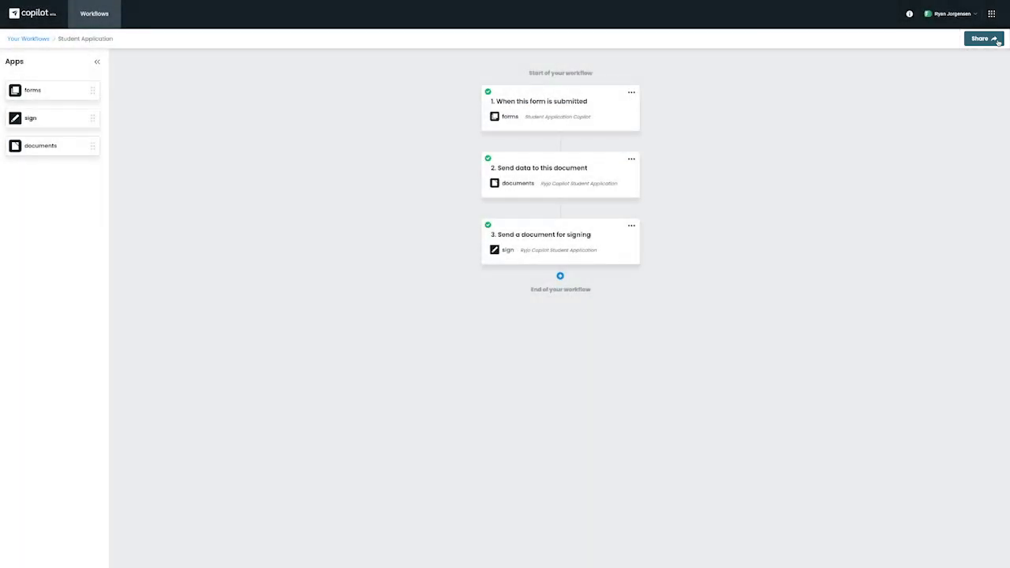
# - Open the workflow's shared form in a new tab and enter the applicant's first name
pyautogui.click(997, 42)
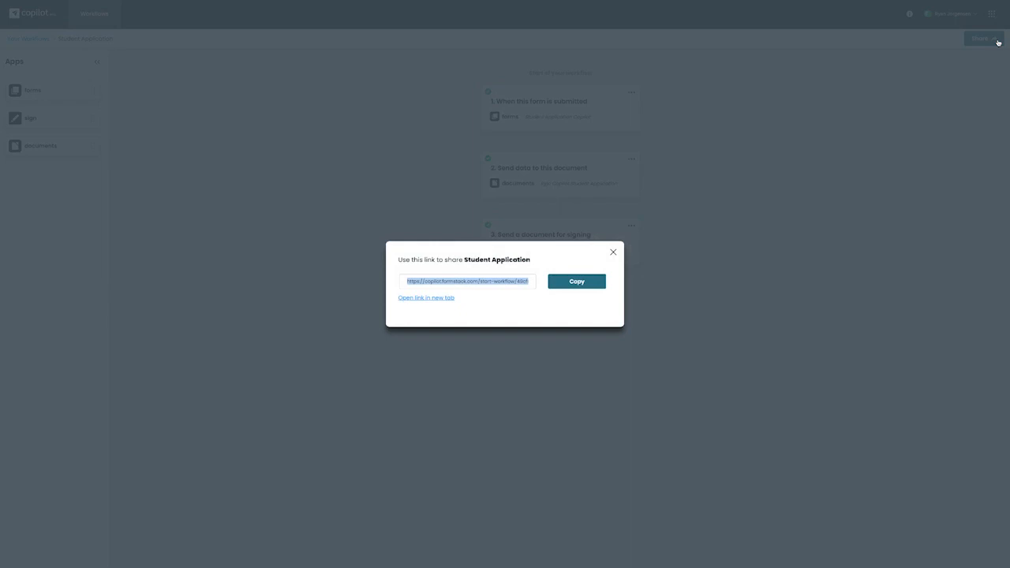
pyautogui.click(422, 300)
pyautogui.click(418, 106)
pyautogui.write('Ryan')
pyautogui.press('Tab')
# - Enter the applicant's last name and e-mail, choose the Spring term, and submit the form
pyautogui.write('J')
pyautogui.click(386, 144)
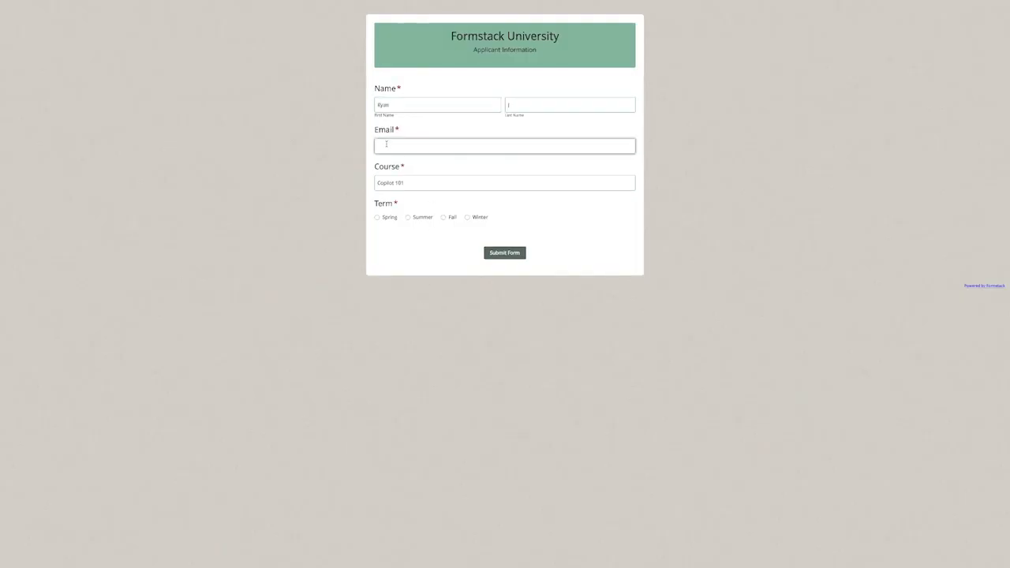
pyautogui.click(378, 217)
pyautogui.click(504, 253)
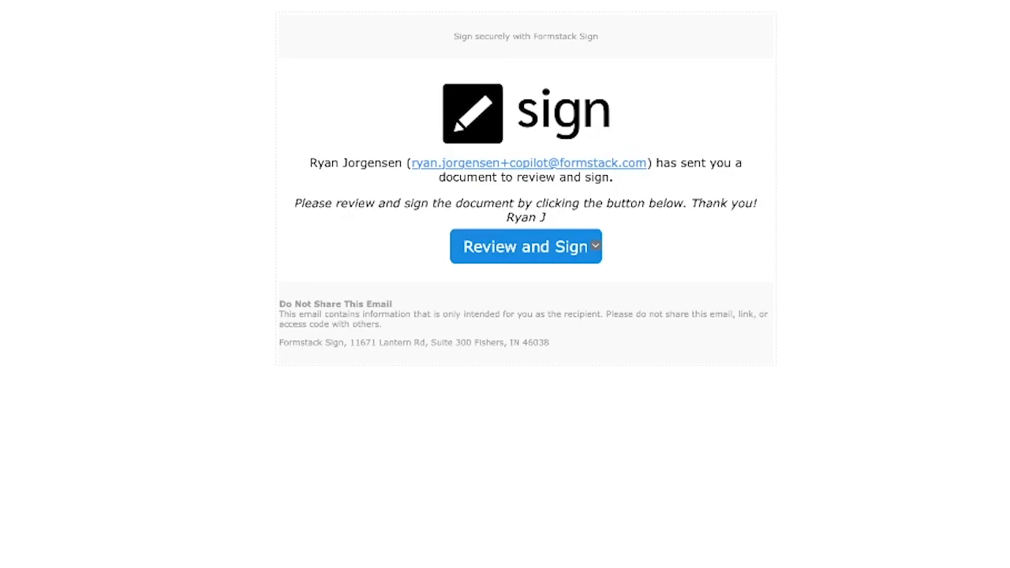
# - Sign and submit the Student Application with e-signature consent, then open Copilot's help resources
pyautogui.click(595, 246)
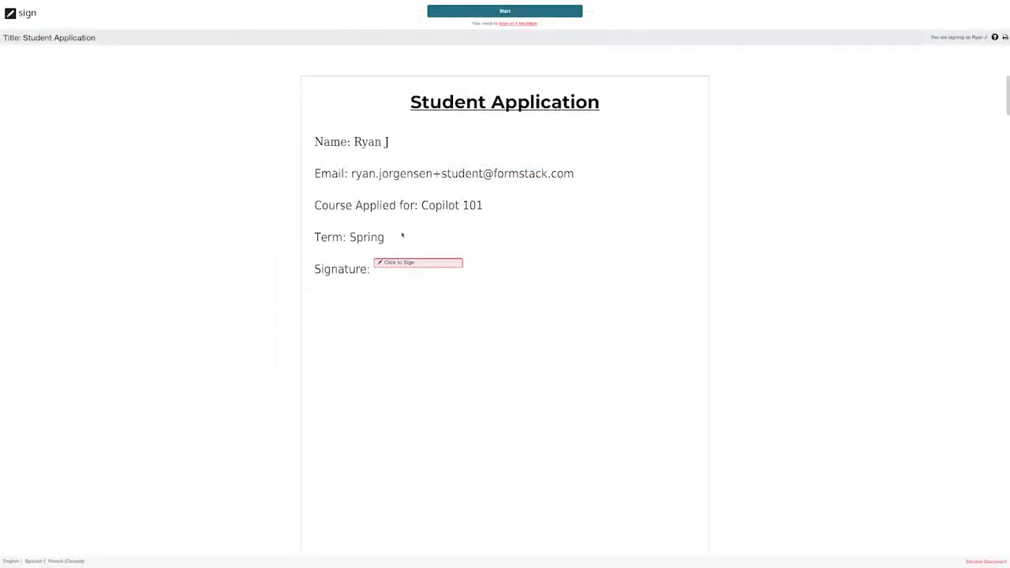
pyautogui.click(410, 263)
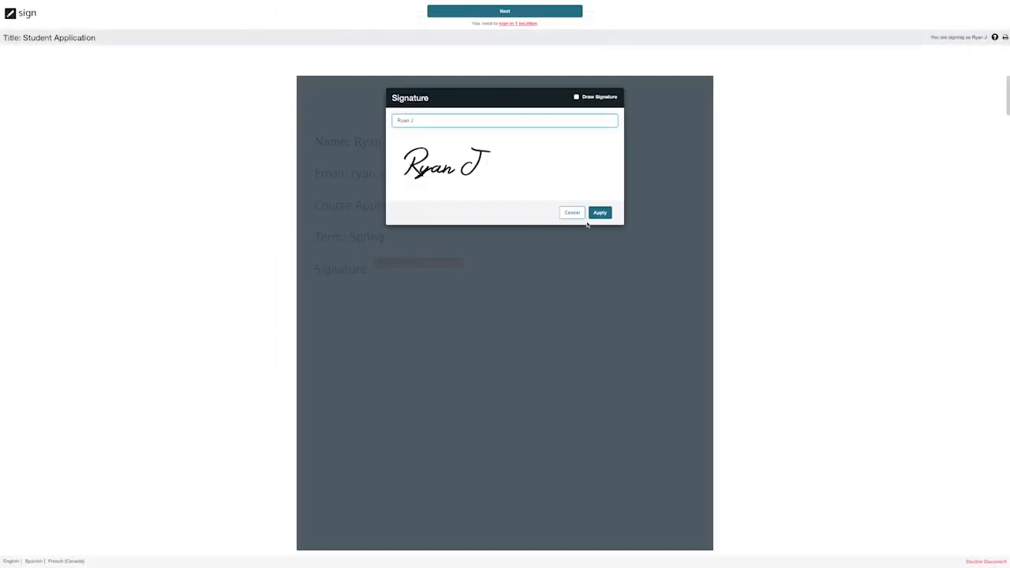
pyautogui.click(600, 213)
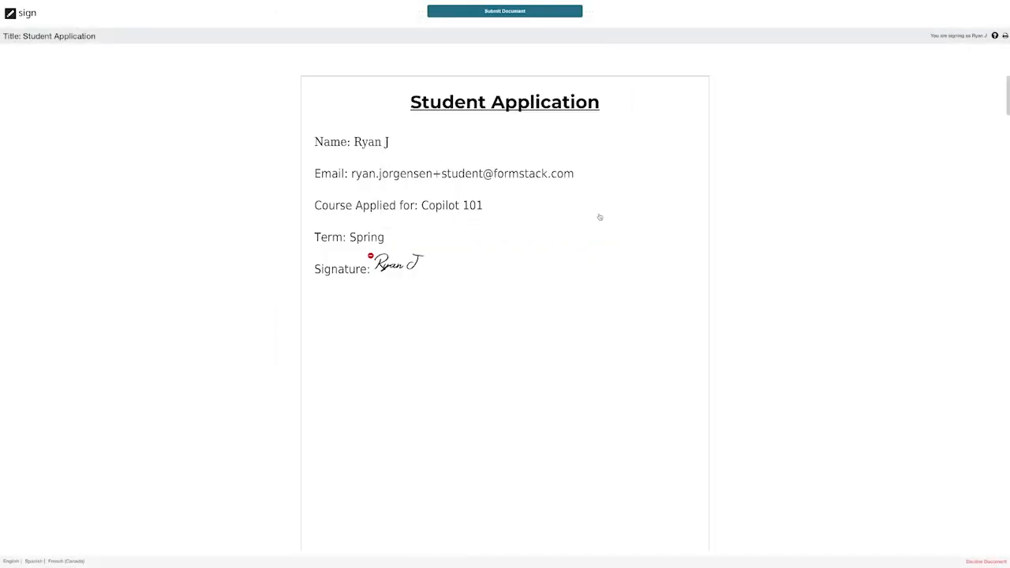
pyautogui.click(491, 13)
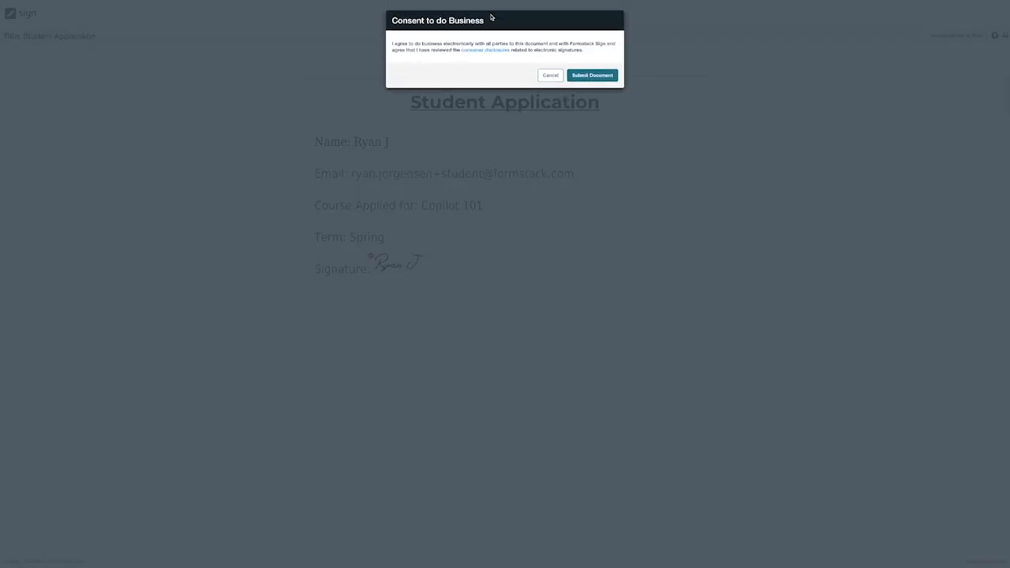
pyautogui.click(593, 75)
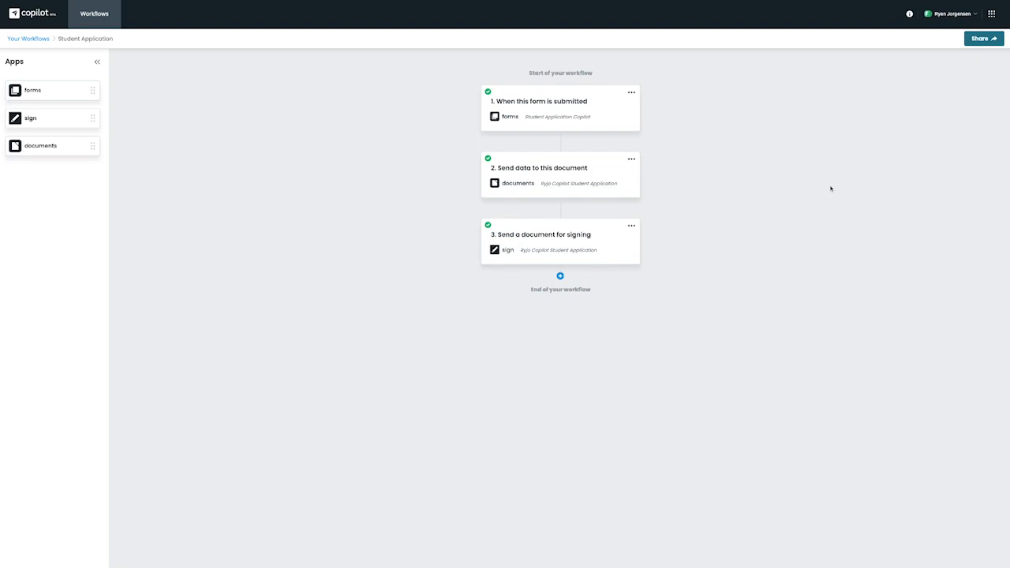
pyautogui.click(909, 13)
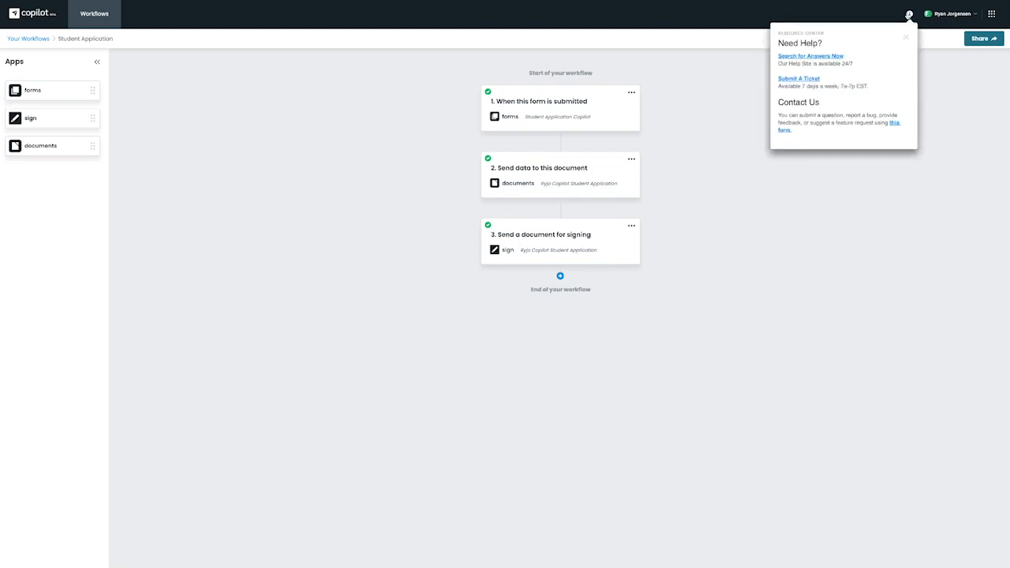